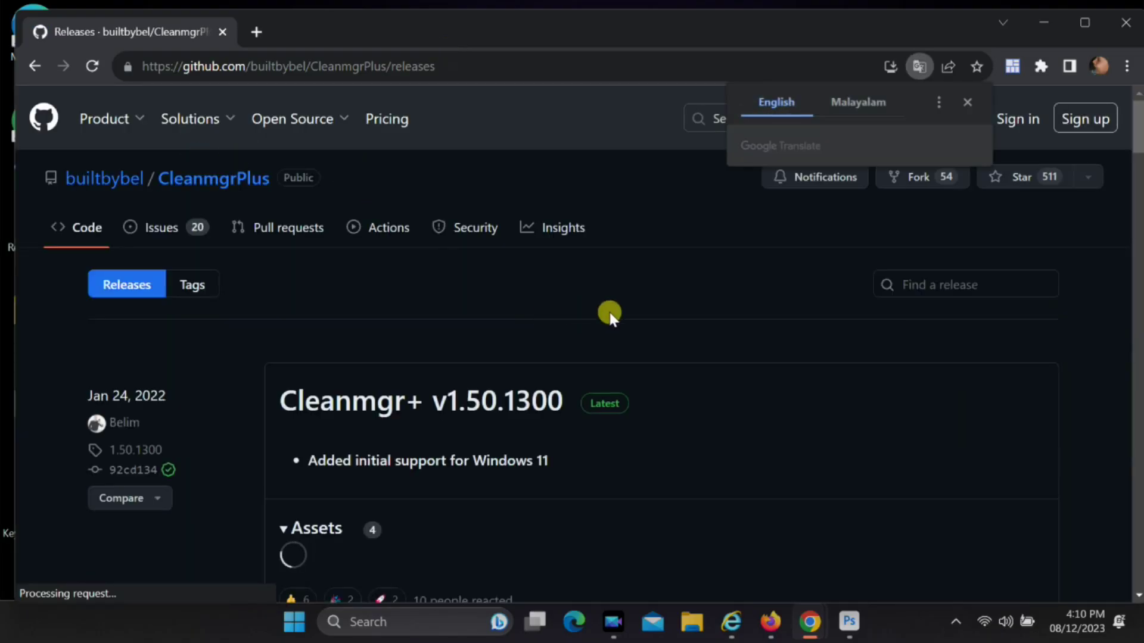
Dismiss the Translate popup and download cleanmgrplus.zip (234 KB) from the v1.50.1300 release assets.
click(965, 102)
scroll(581, 298, down, 2)
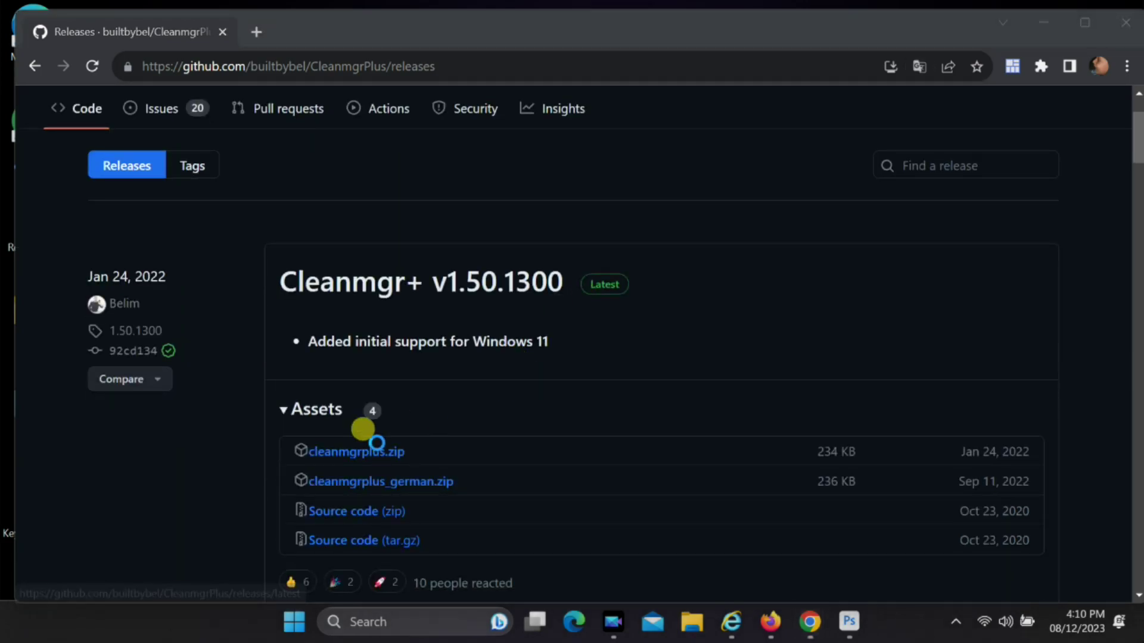
click(329, 452)
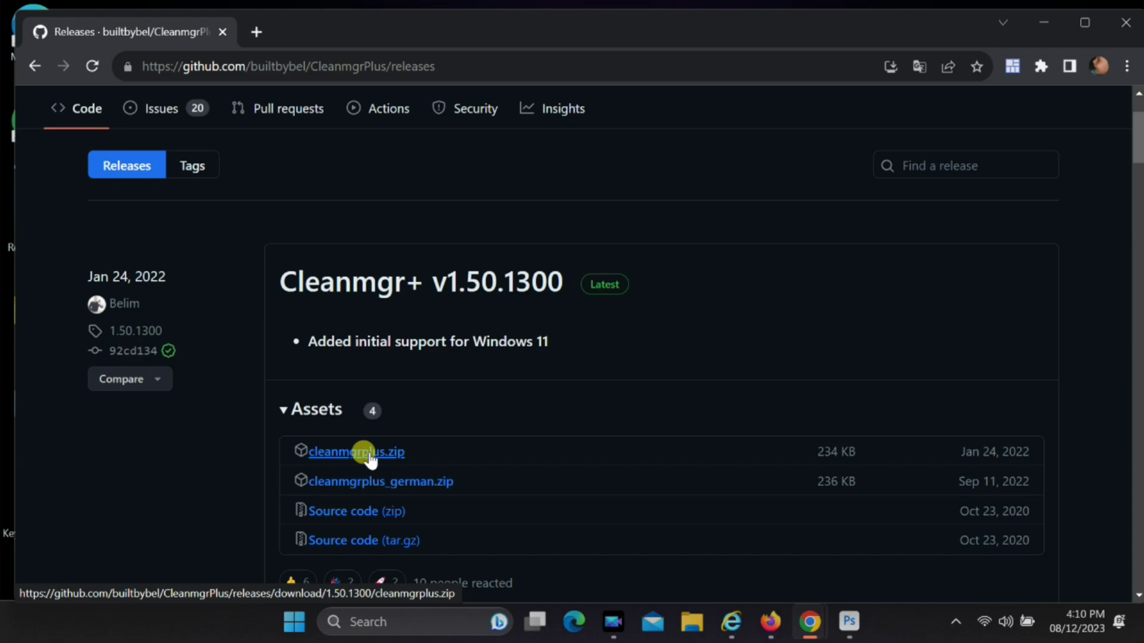
click(366, 453)
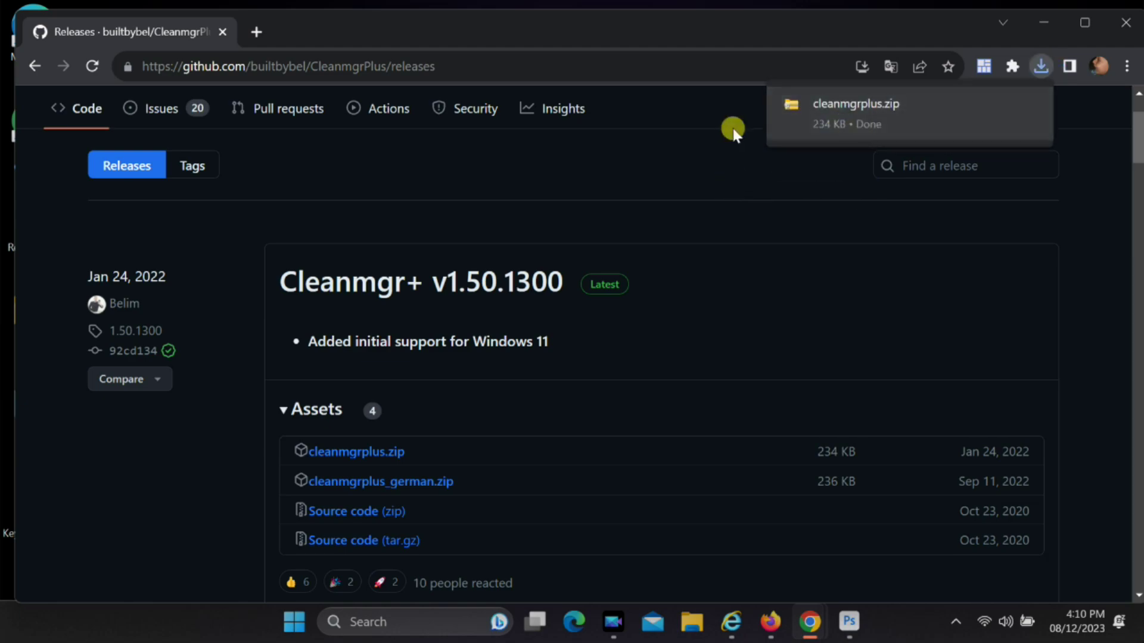
click(1042, 17)
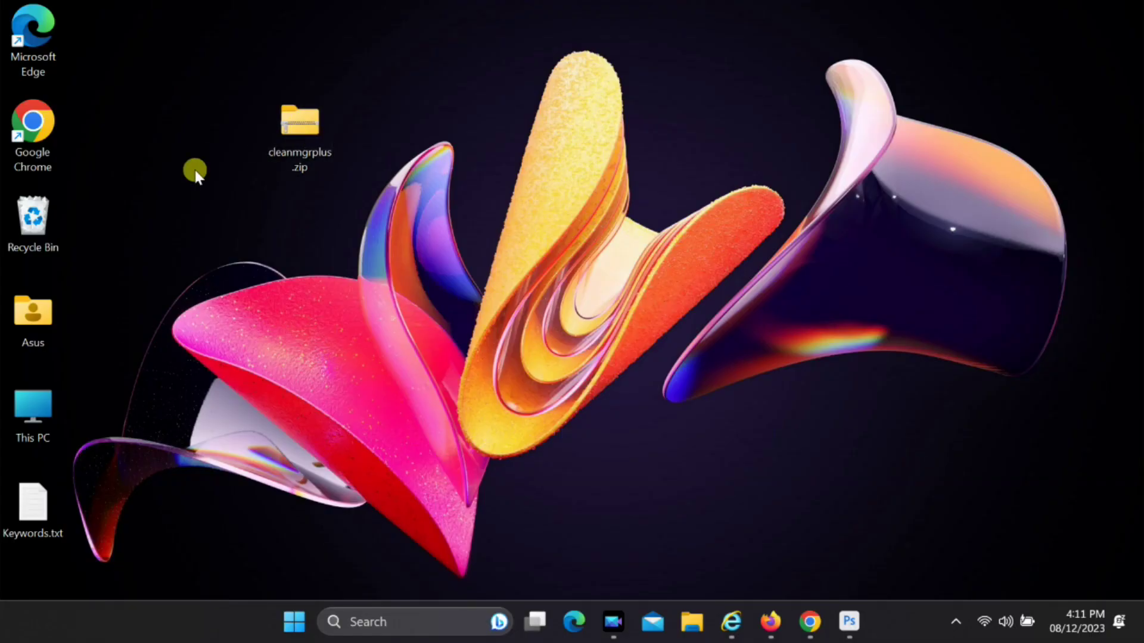
Unpack the desktop cleanmgrplus.zip, 35 items, into a new cleanmgrplus folder on the Desktop.
right_click(303, 113)
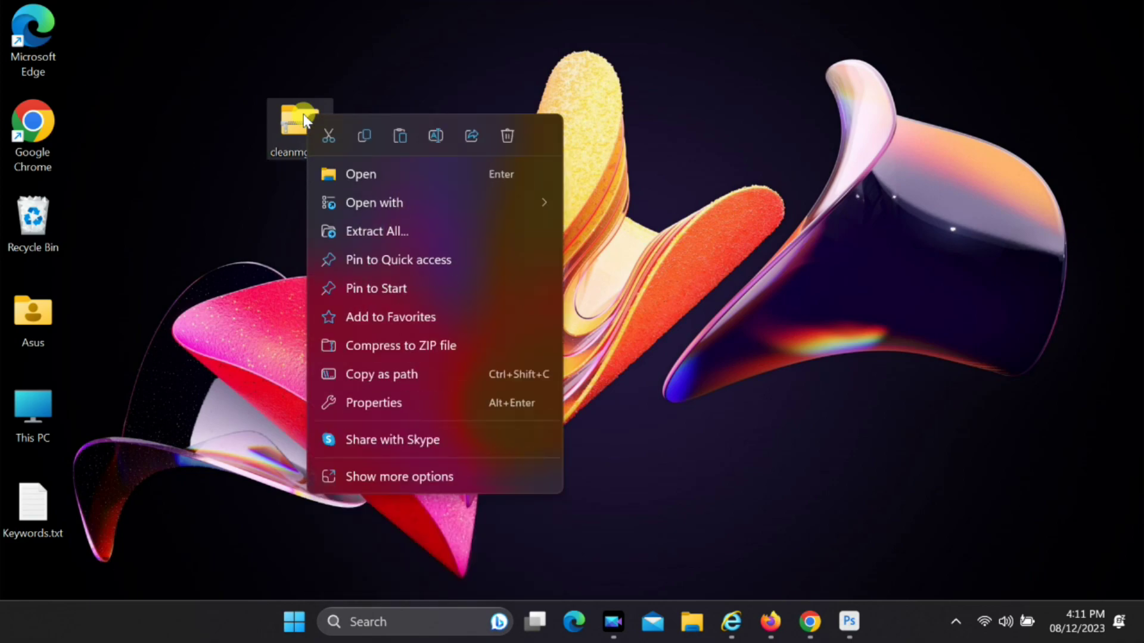
click(362, 235)
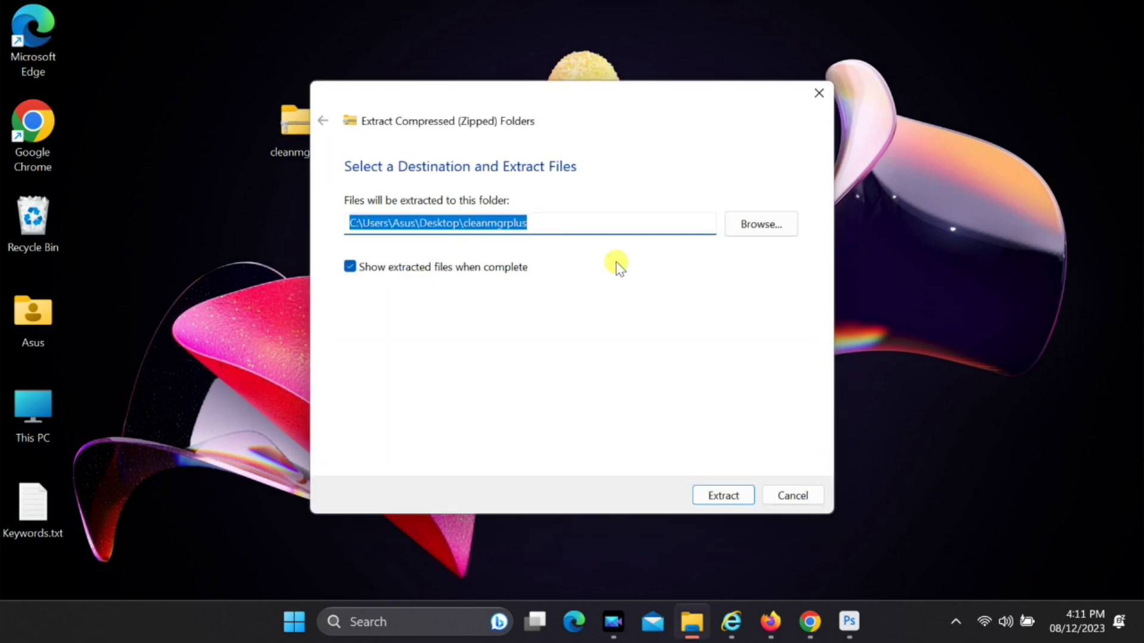
click(737, 495)
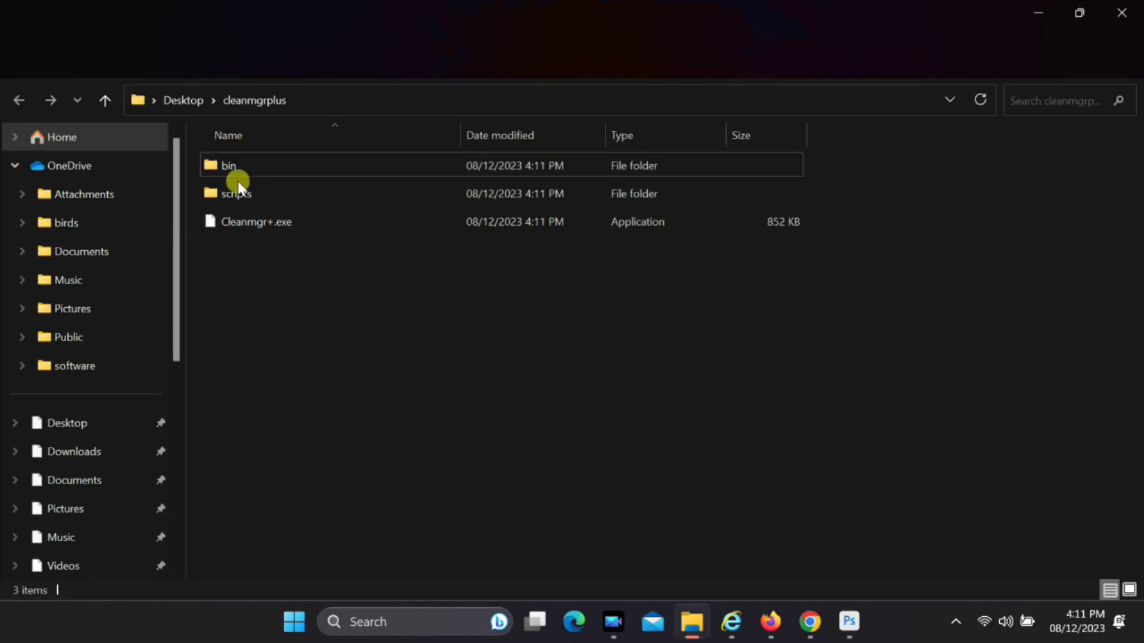
Launch Cleanmgr+.exe from the cleanmgrplus folder and pick the classic Cleanmgr version.
click(238, 189)
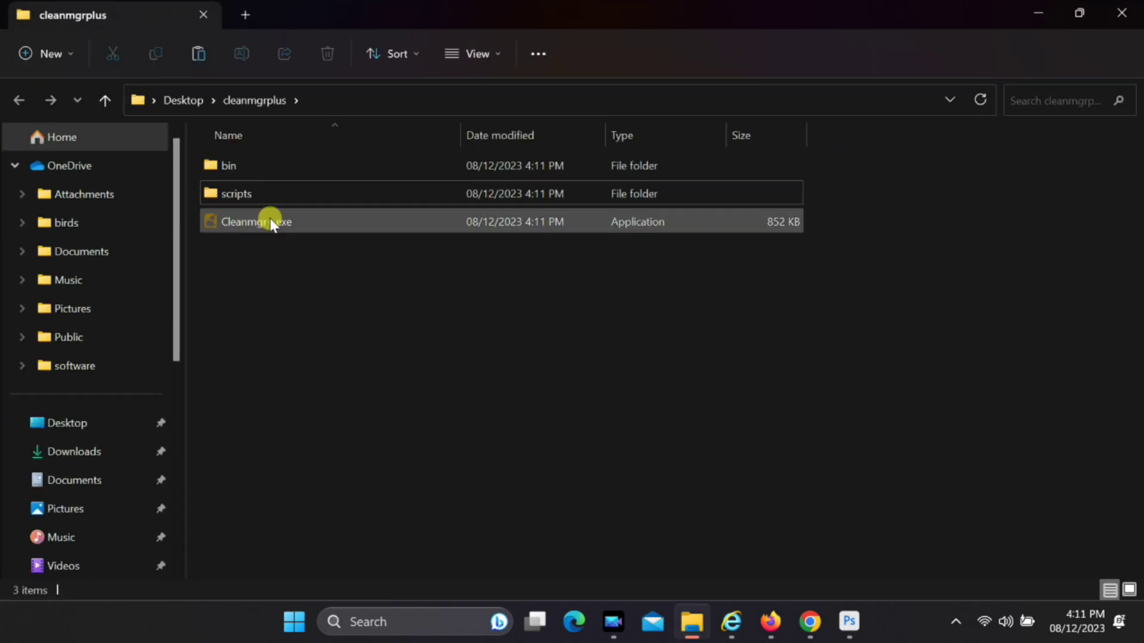
click(242, 223)
double_click(241, 223)
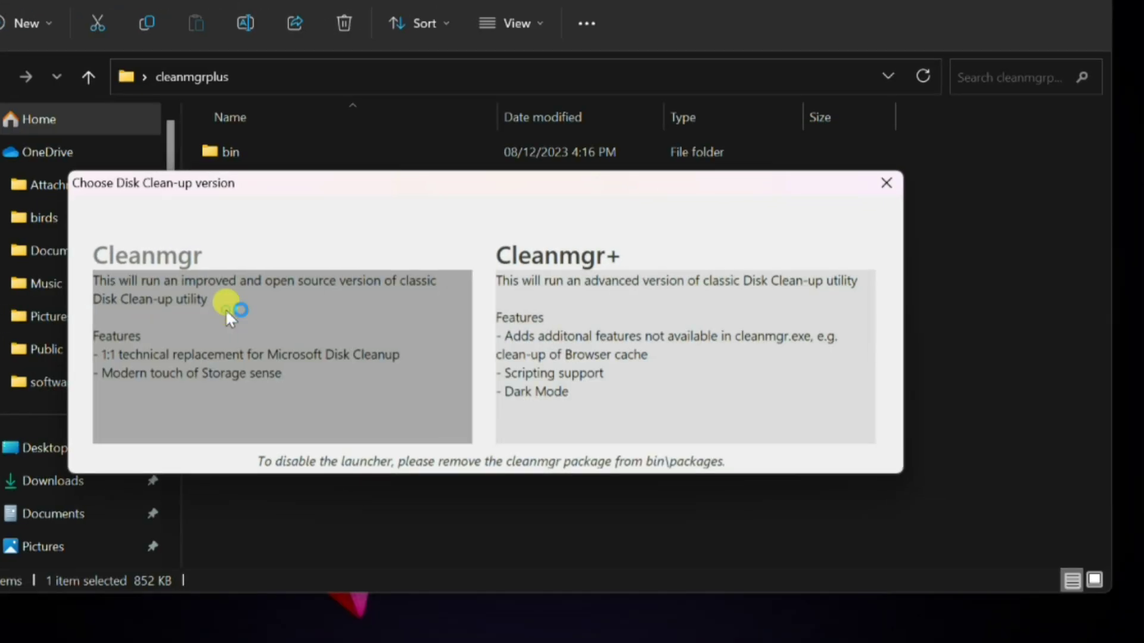
click(260, 307)
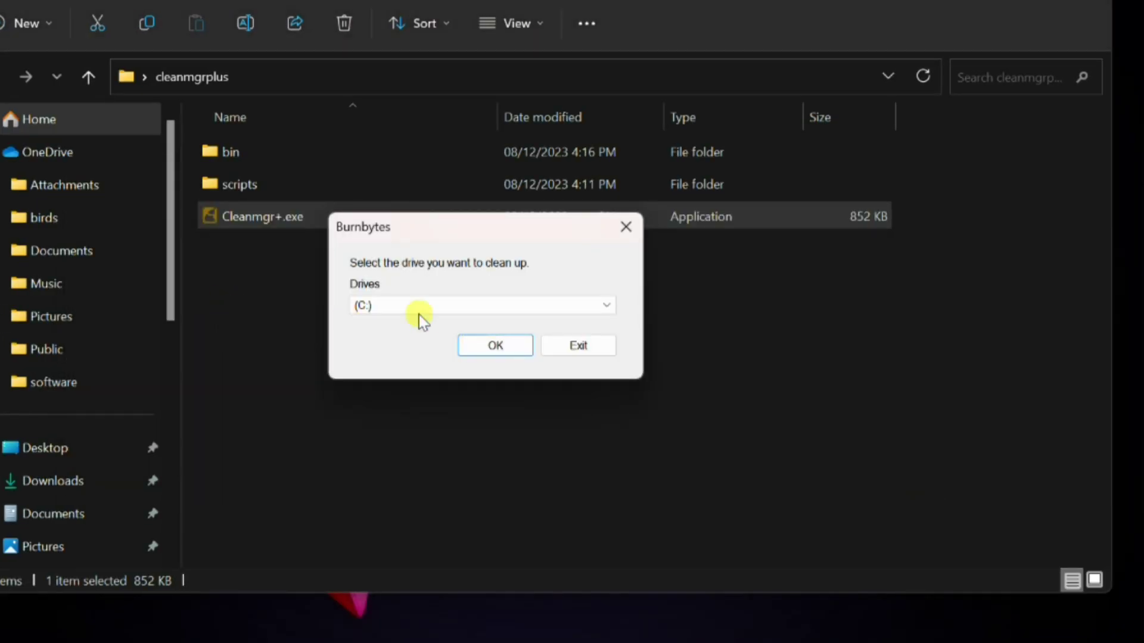
Select drive (C:) for Cleanmgr to scan.
click(375, 306)
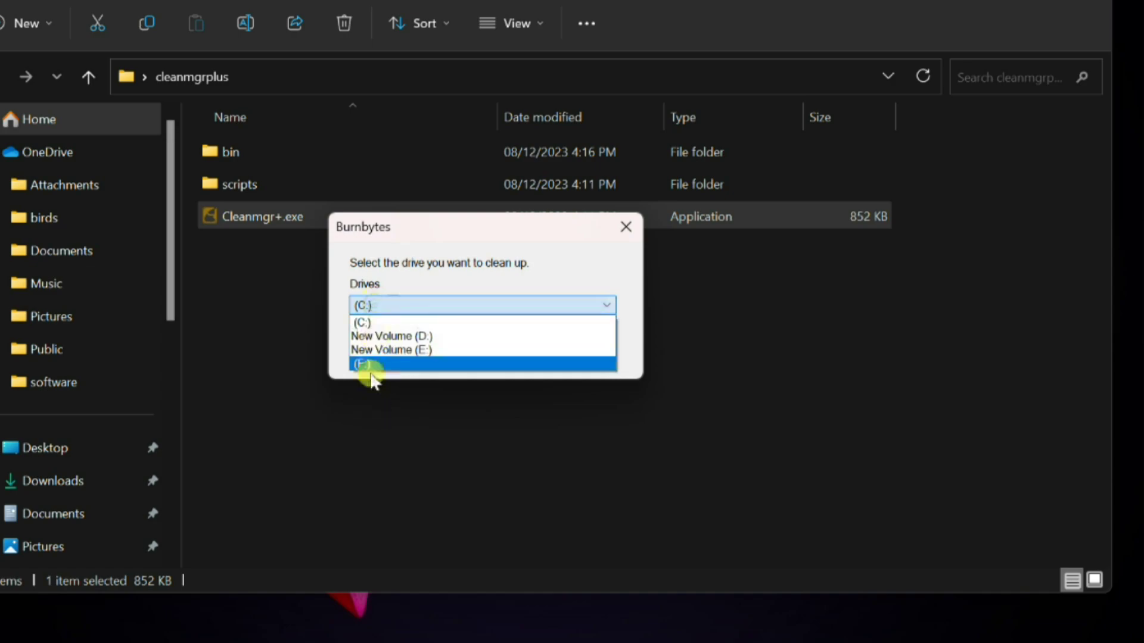
click(367, 324)
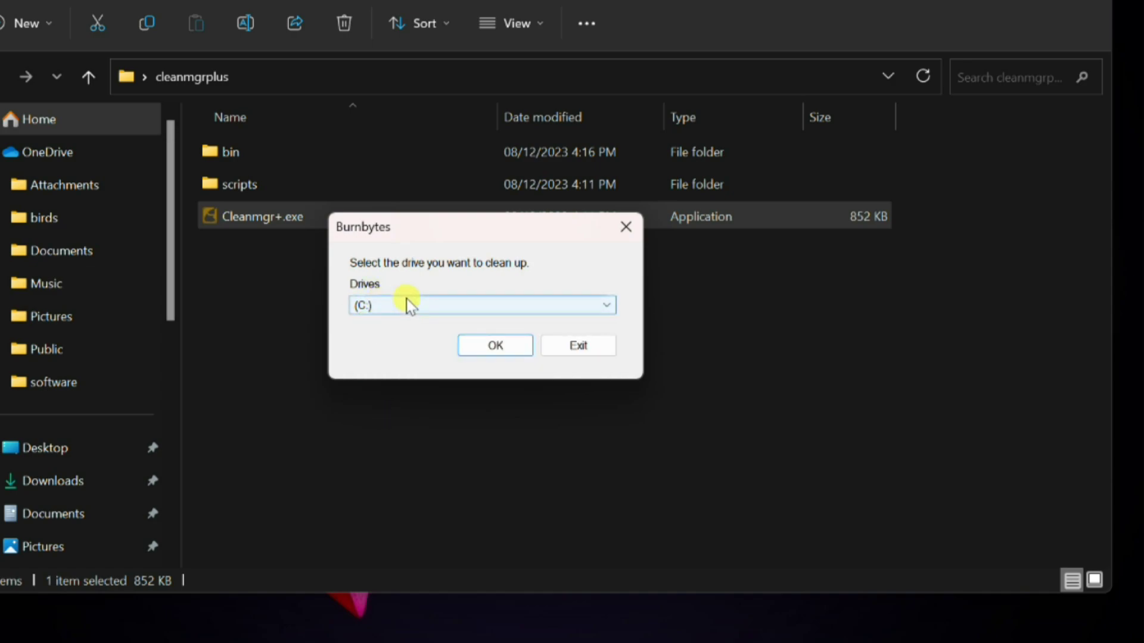
click(475, 344)
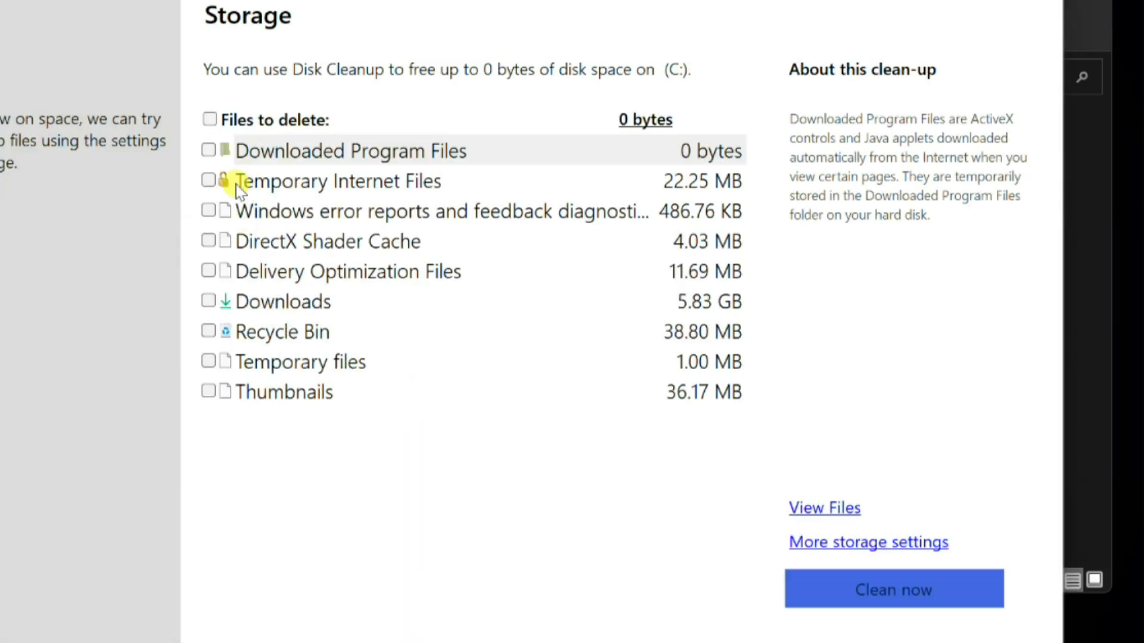
Tick every file category on C: (5.94 GB), including Downloads, and run the clean-up.
click(210, 119)
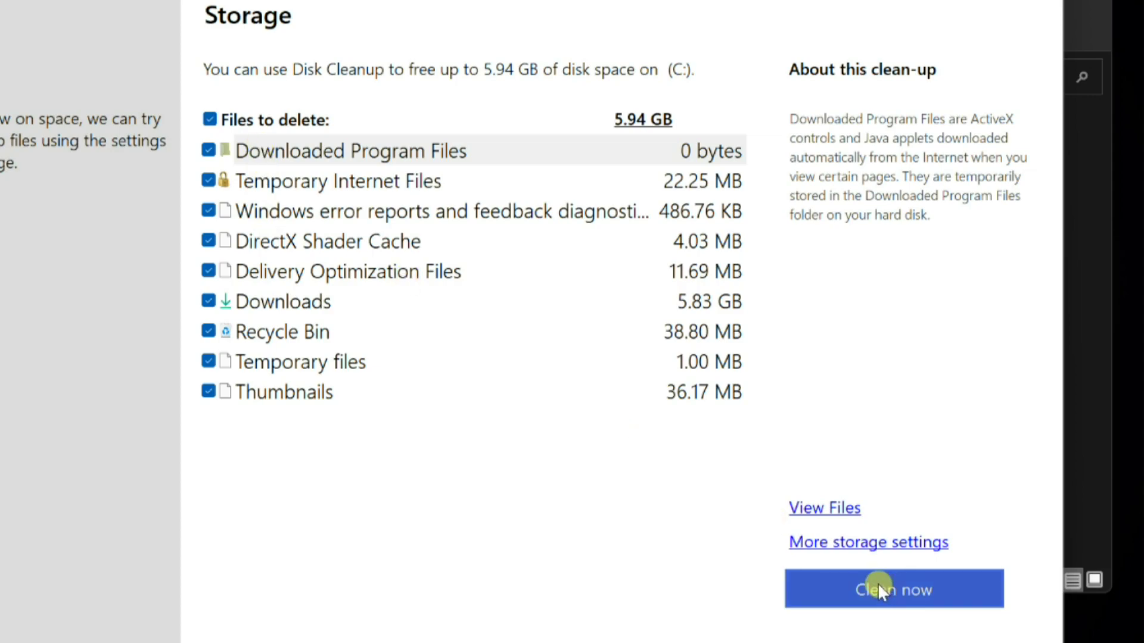
click(208, 301)
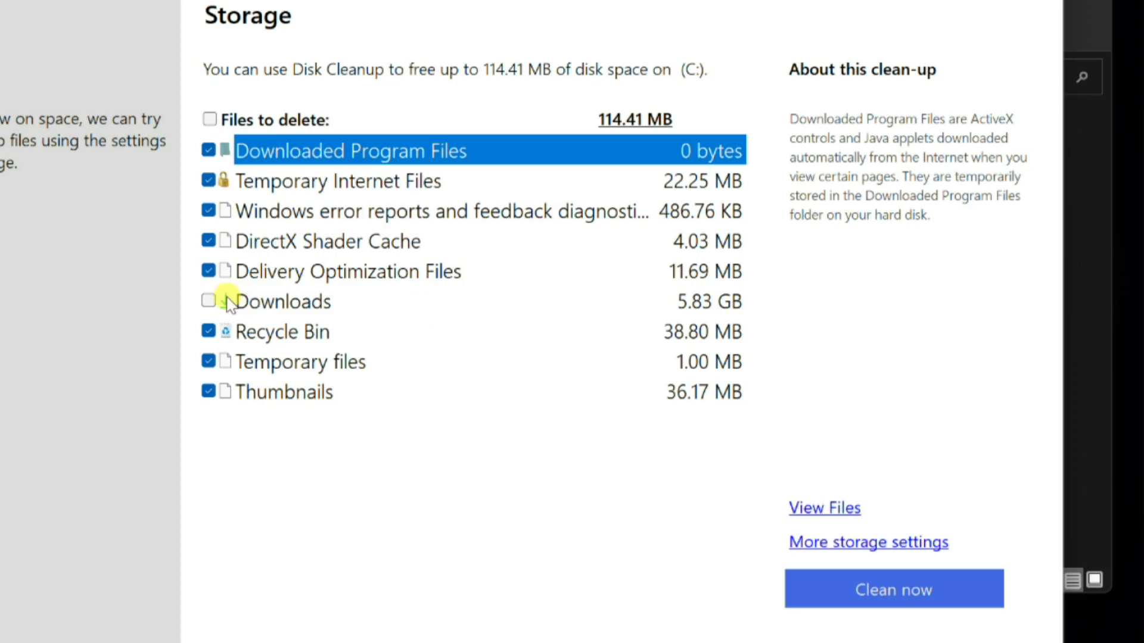
click(208, 301)
click(894, 590)
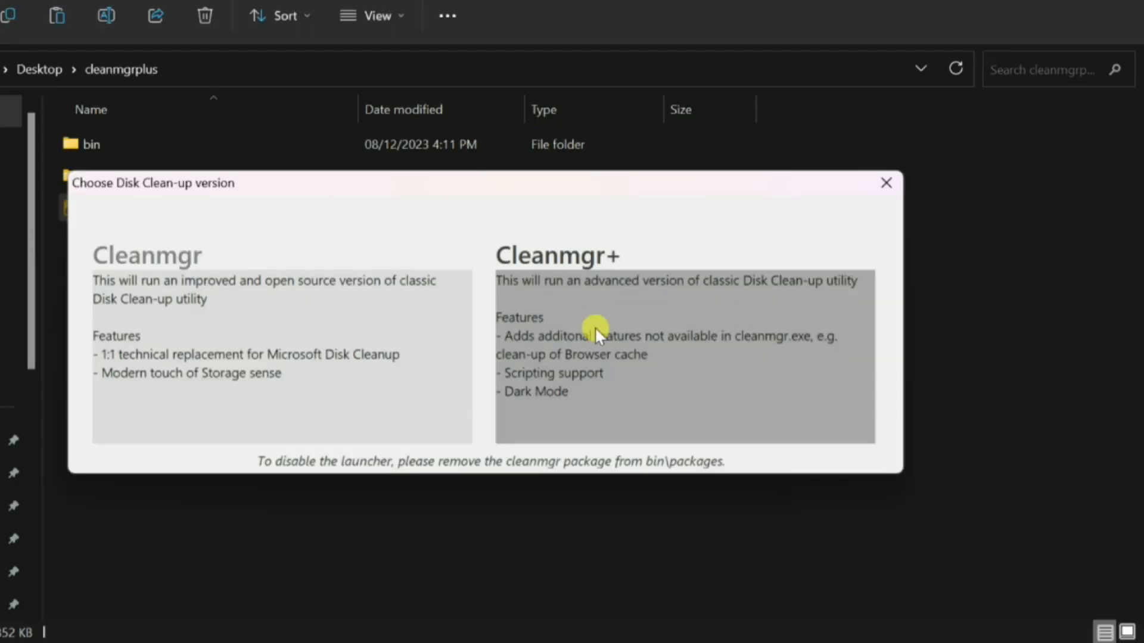
Start Cleanmgr+ with Windows Update Cleanup, Component Store, Temporary Internet Files, Temporary Files and Thumbnails ticked.
click(595, 333)
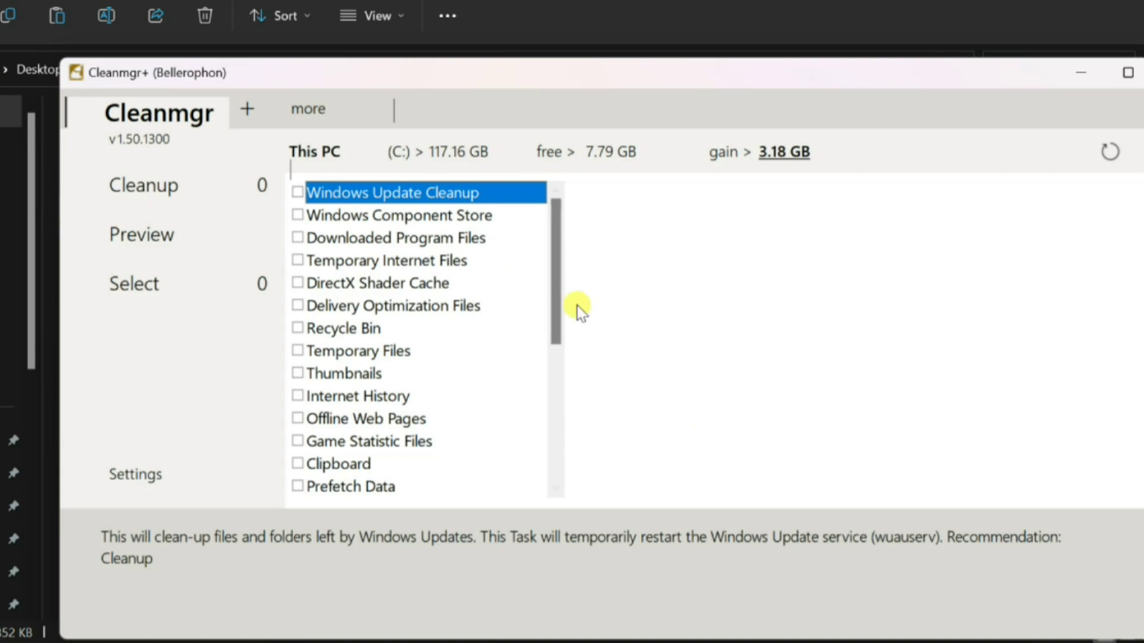
drag(556, 319, 555, 296)
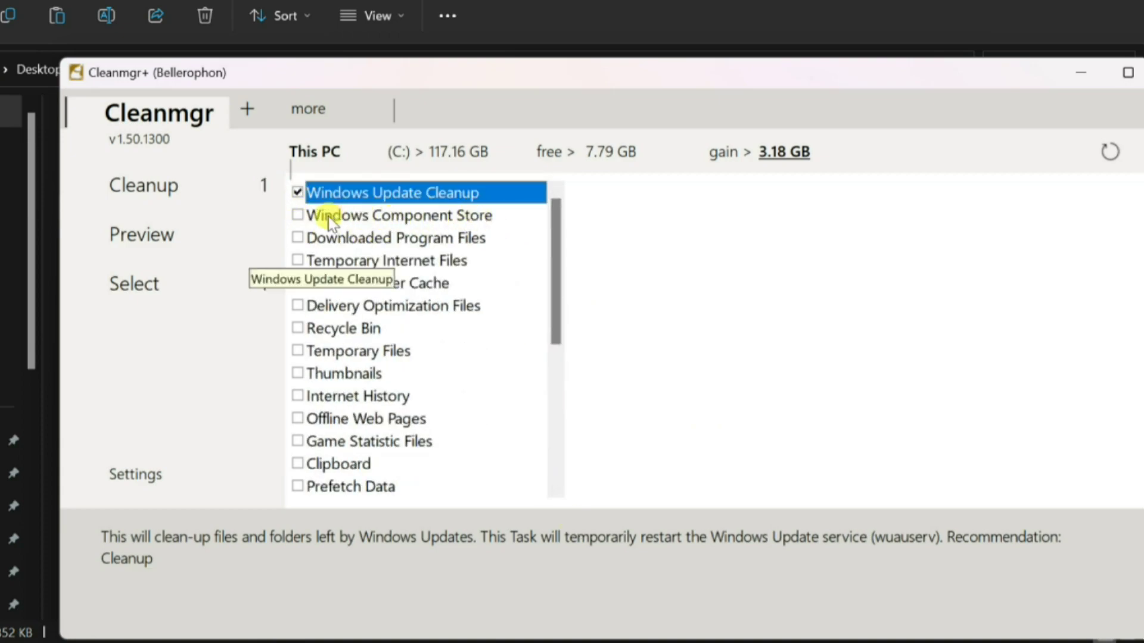
click(298, 216)
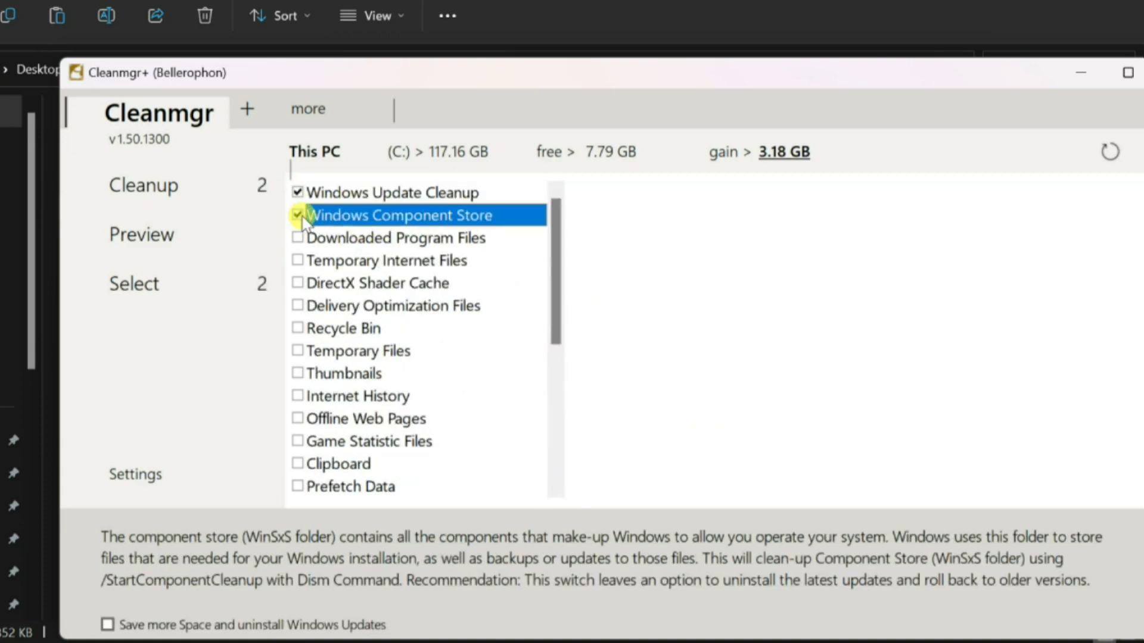
click(298, 260)
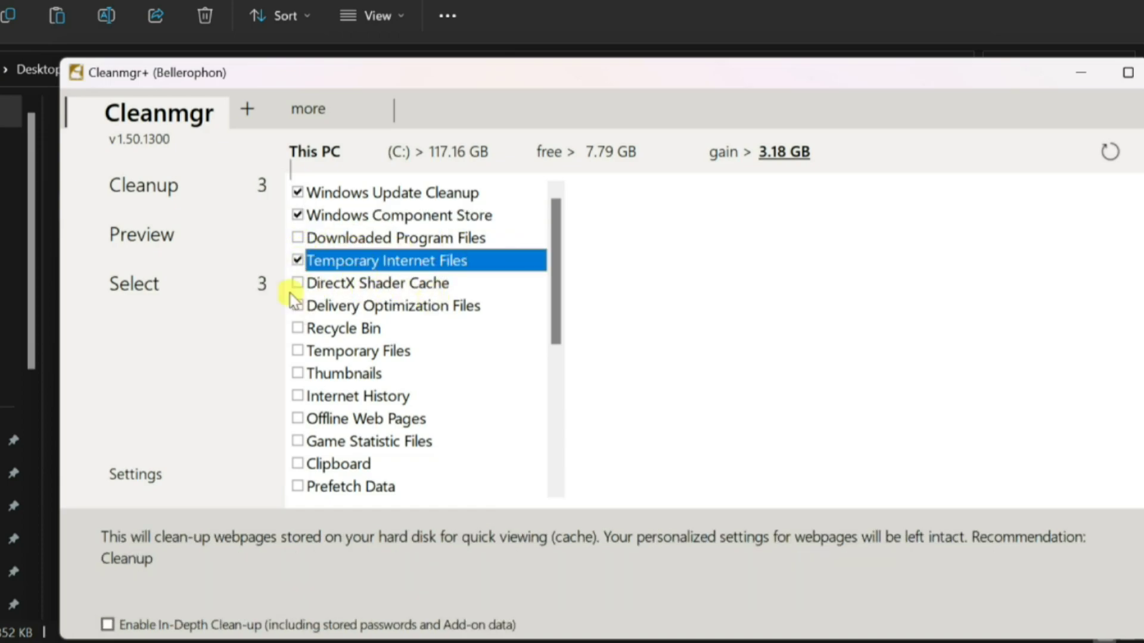
click(298, 328)
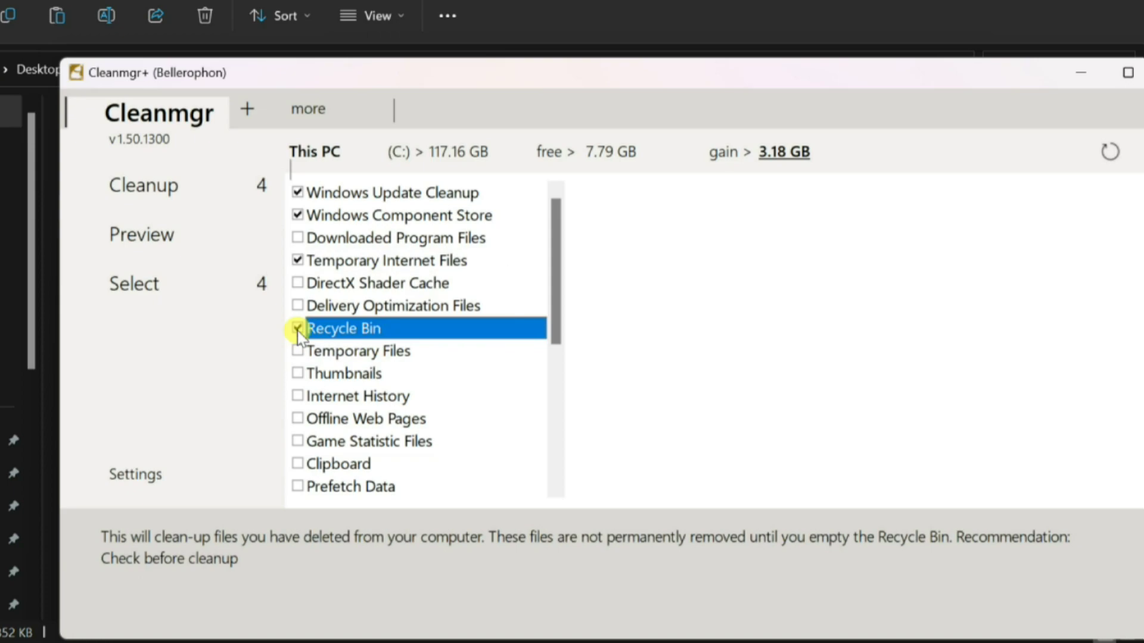
click(297, 351)
click(297, 374)
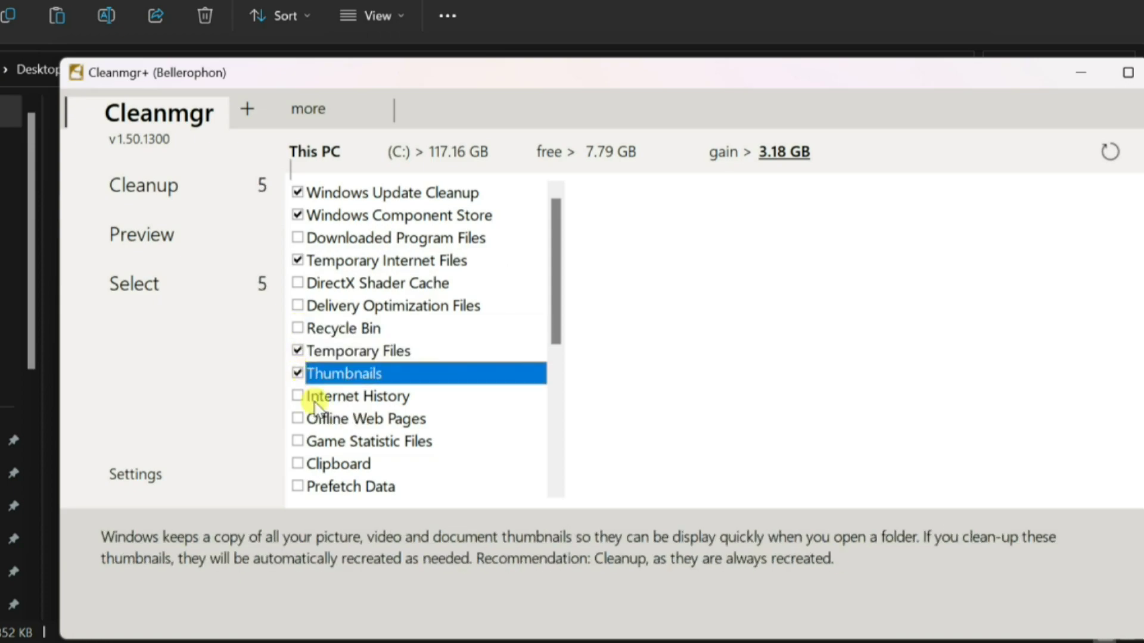
click(305, 420)
scroll(305, 394, down, 2)
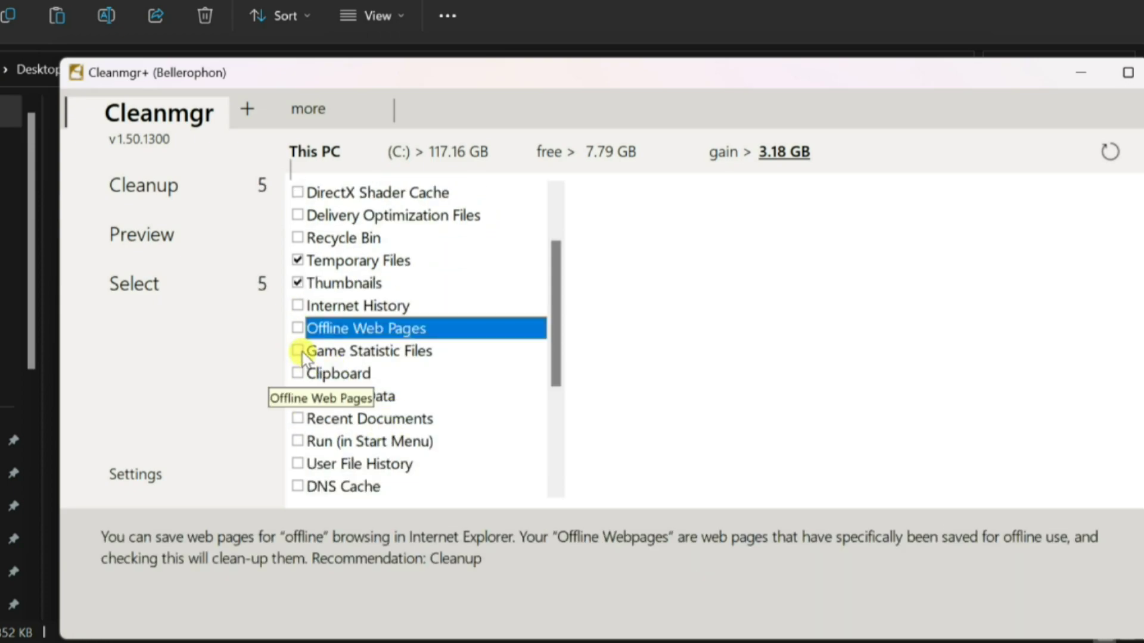
Scroll further down the category list and tick BranchCache.
scroll(309, 352, down, 2)
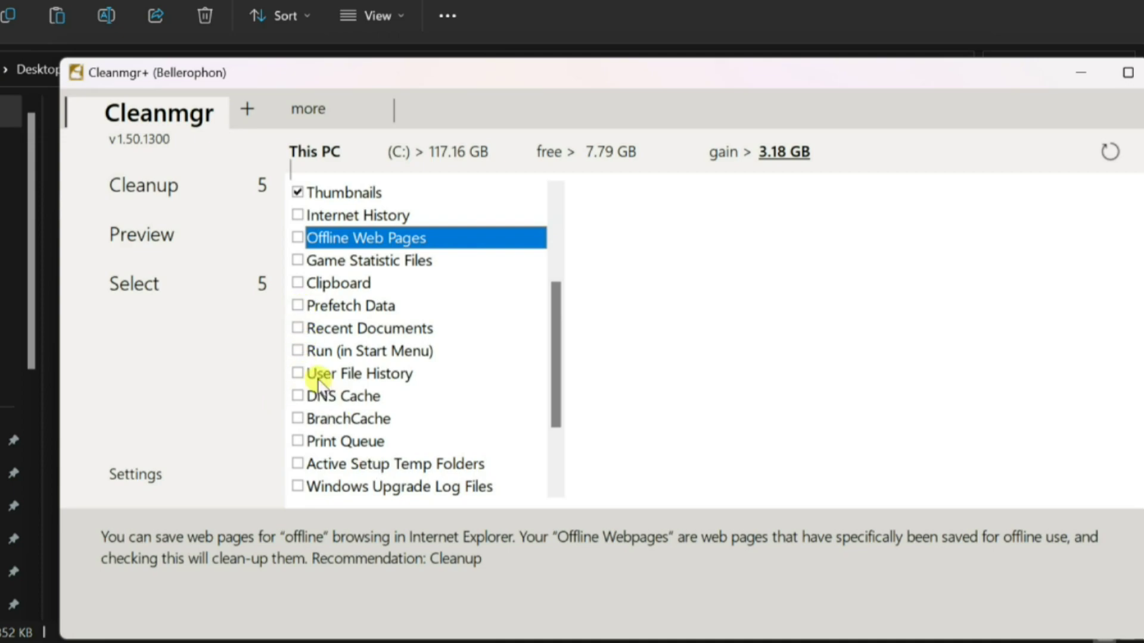
click(297, 353)
scroll(298, 384, down, 2)
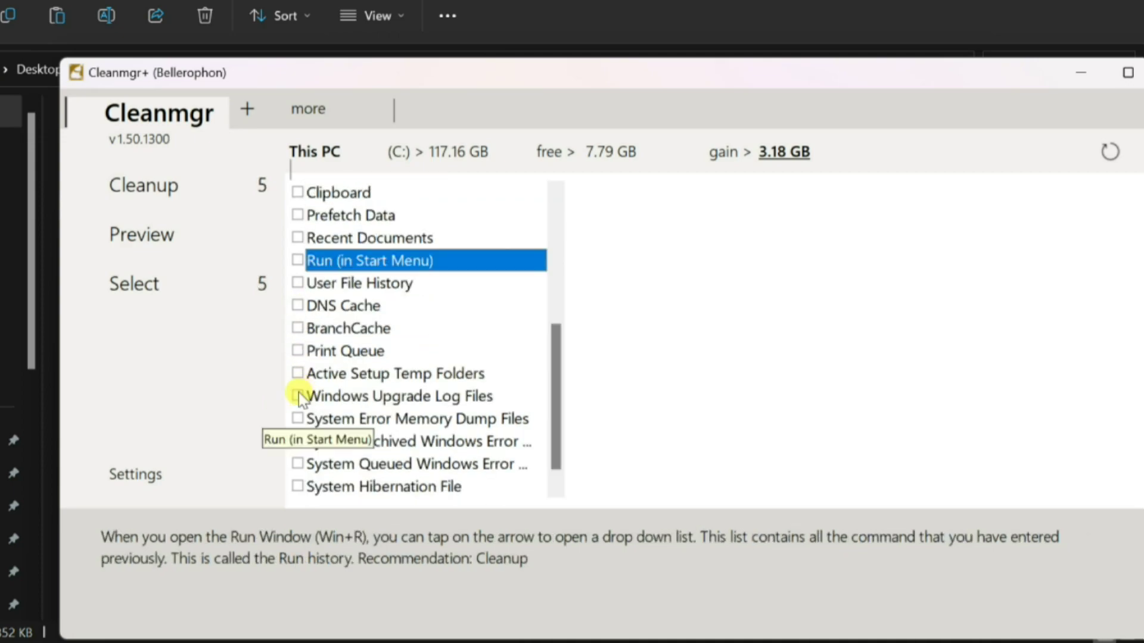
click(301, 352)
click(299, 328)
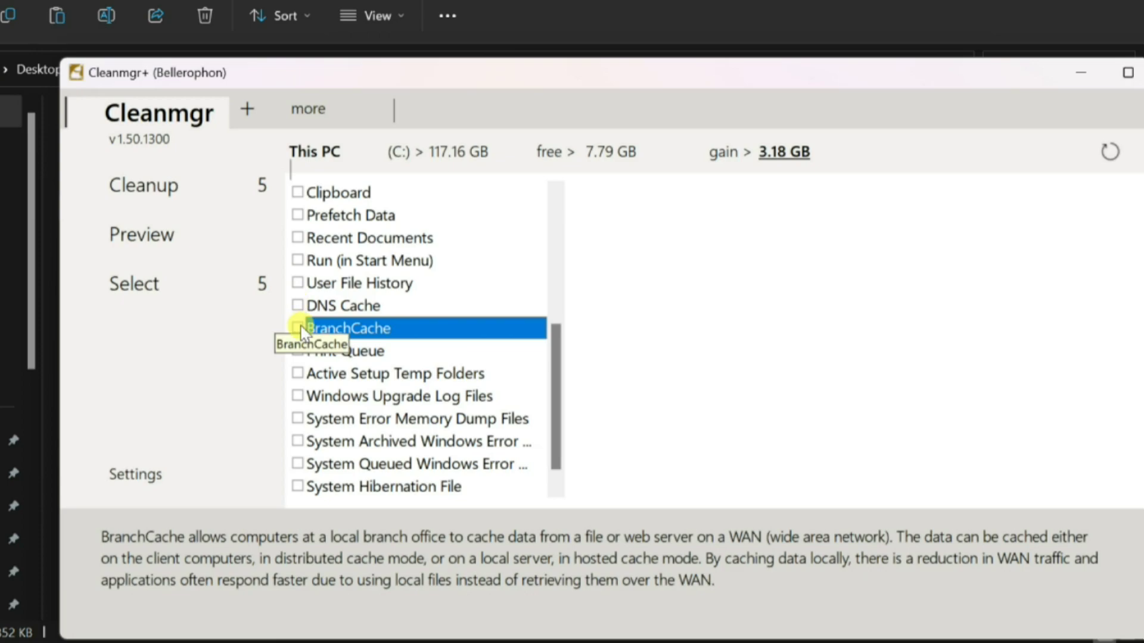
Tick Print Queue, Active Setup Temp Folders, Windows Upgrade Log Files and the three error-file categories.
scroll(301, 358, down, 1)
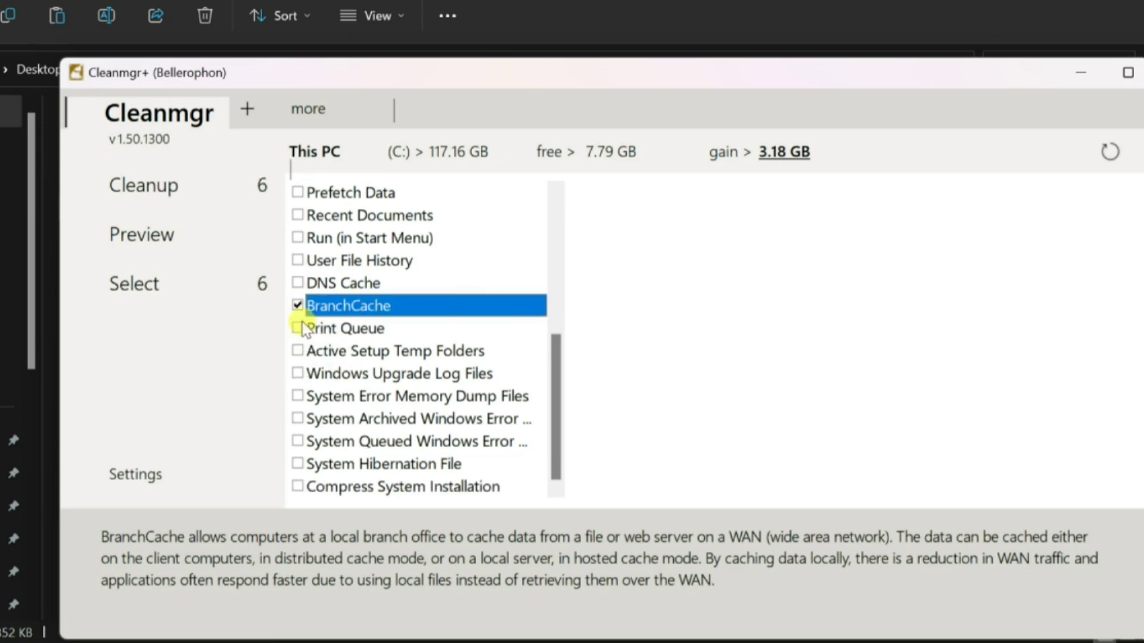
click(300, 353)
click(298, 353)
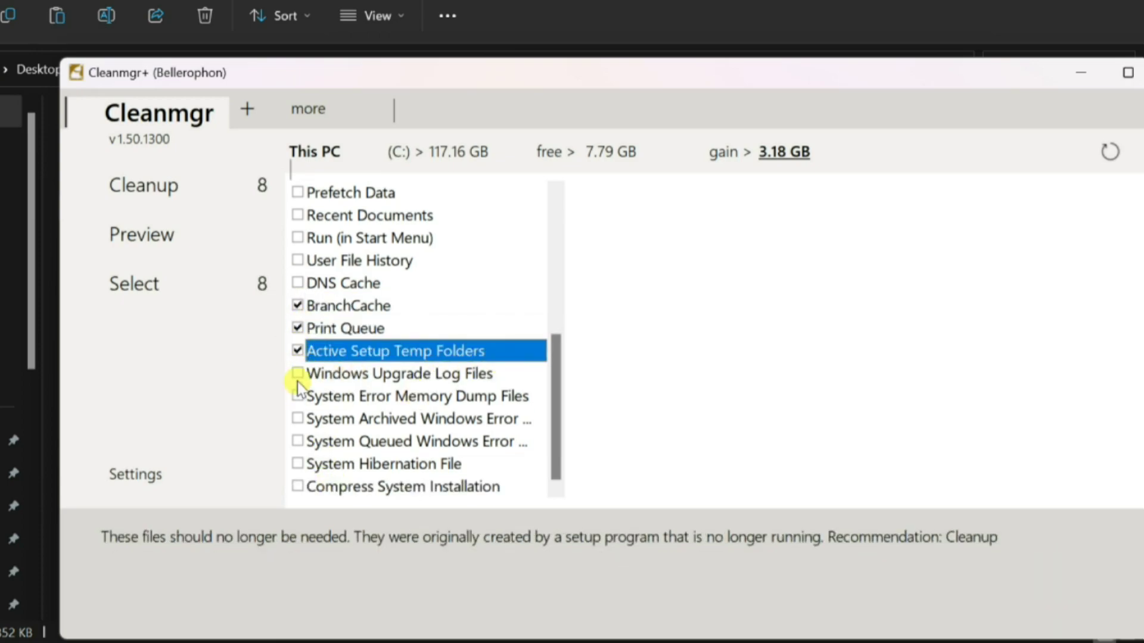
click(298, 374)
click(298, 396)
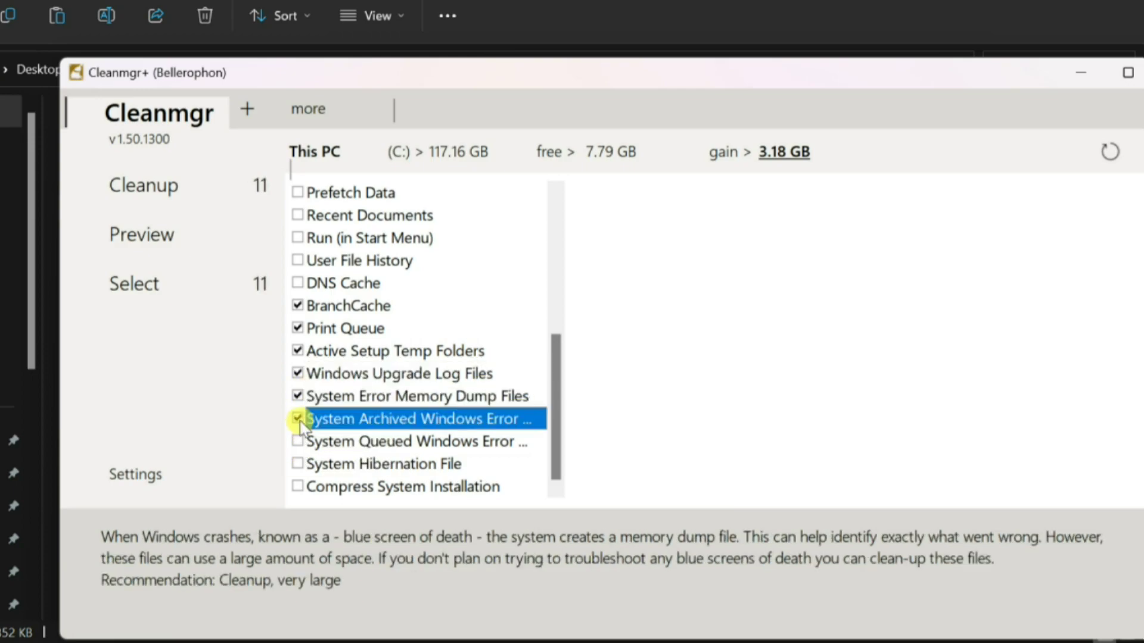
click(297, 419)
click(298, 441)
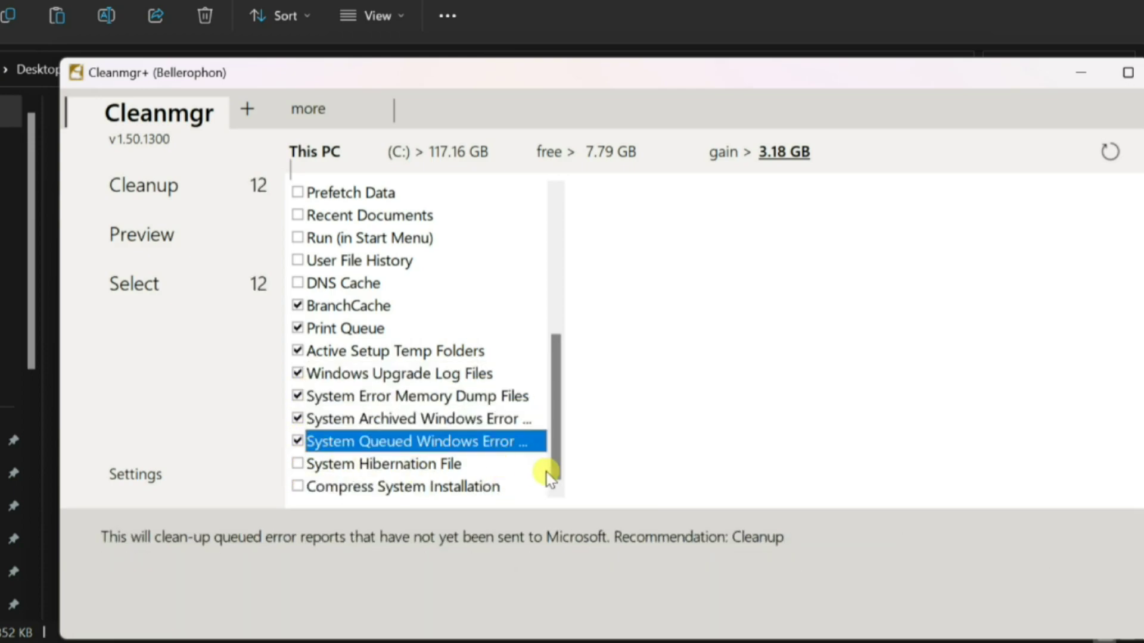
click(304, 471)
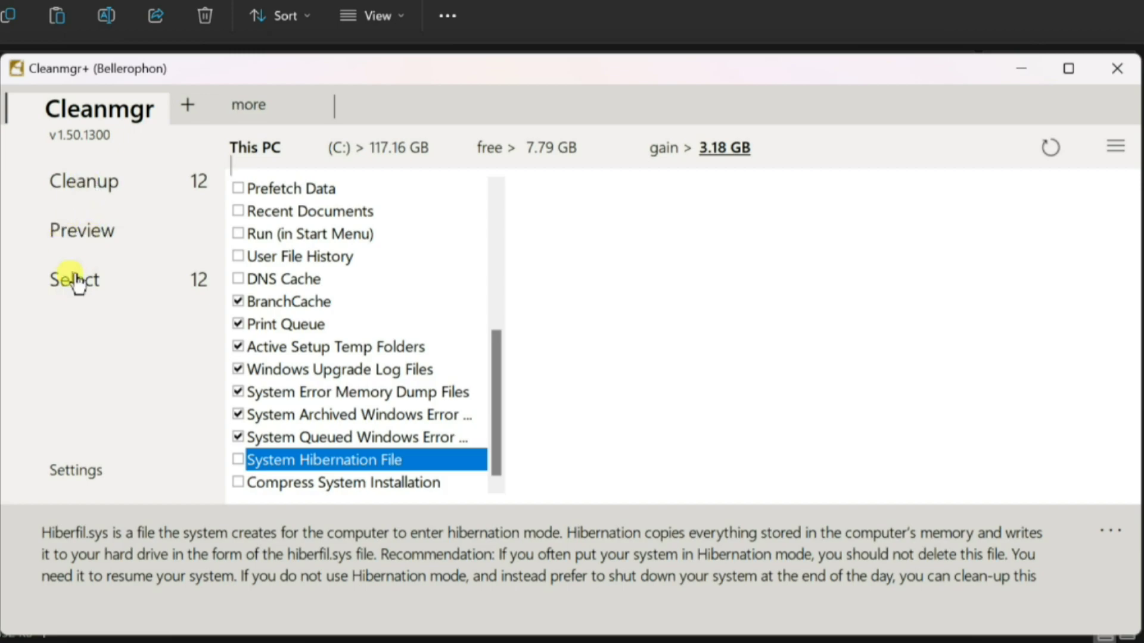
click(71, 238)
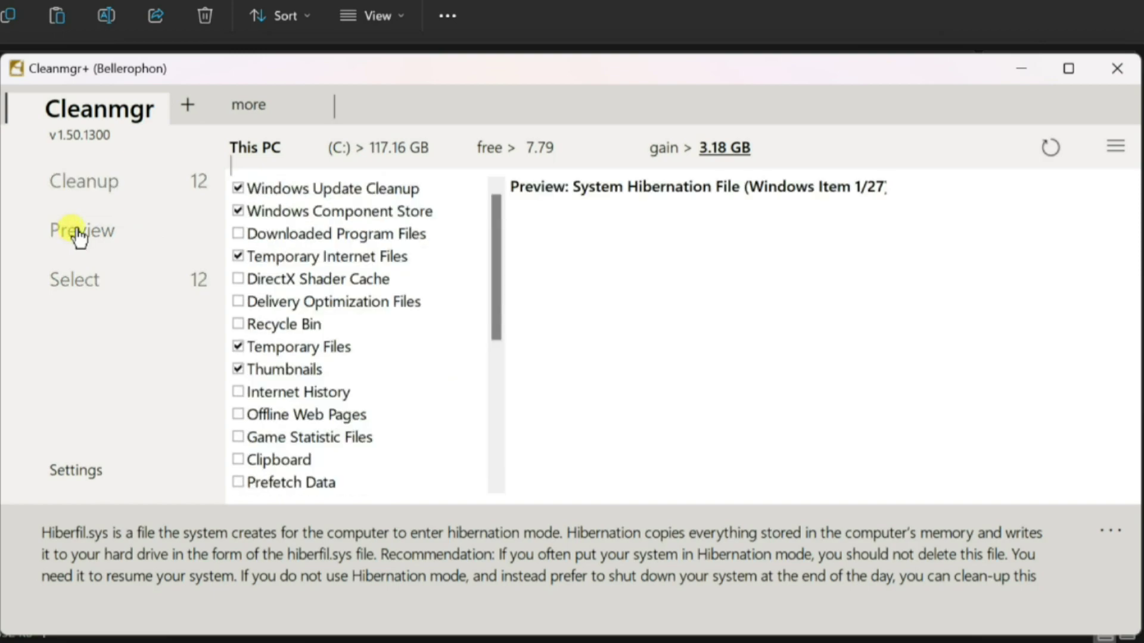
Review the completed preview log of the 12 categories, e.g. 7425 Windows Update Cleanup files.
key(Down)
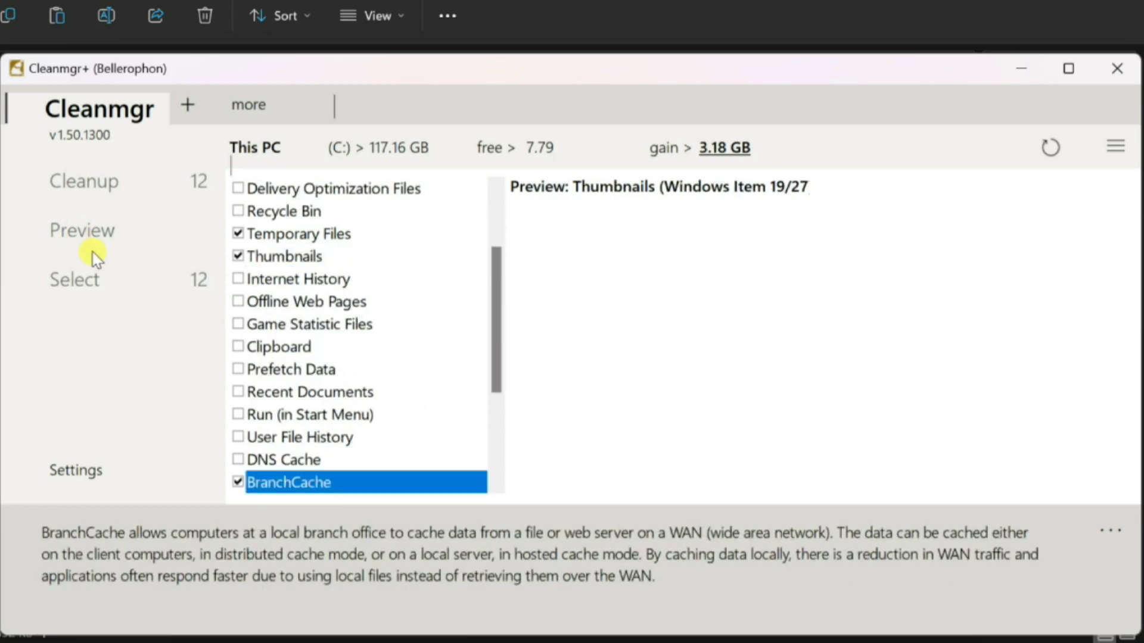
drag(498, 375, 494, 481)
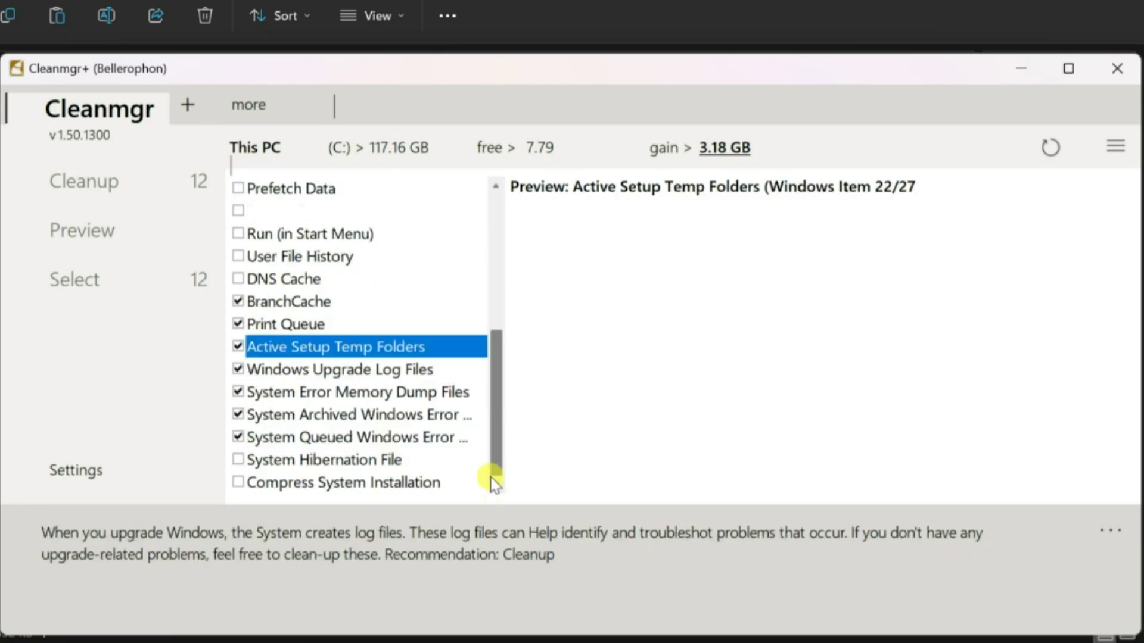
drag(480, 391, 511, 186)
scroll(563, 298, up, 3)
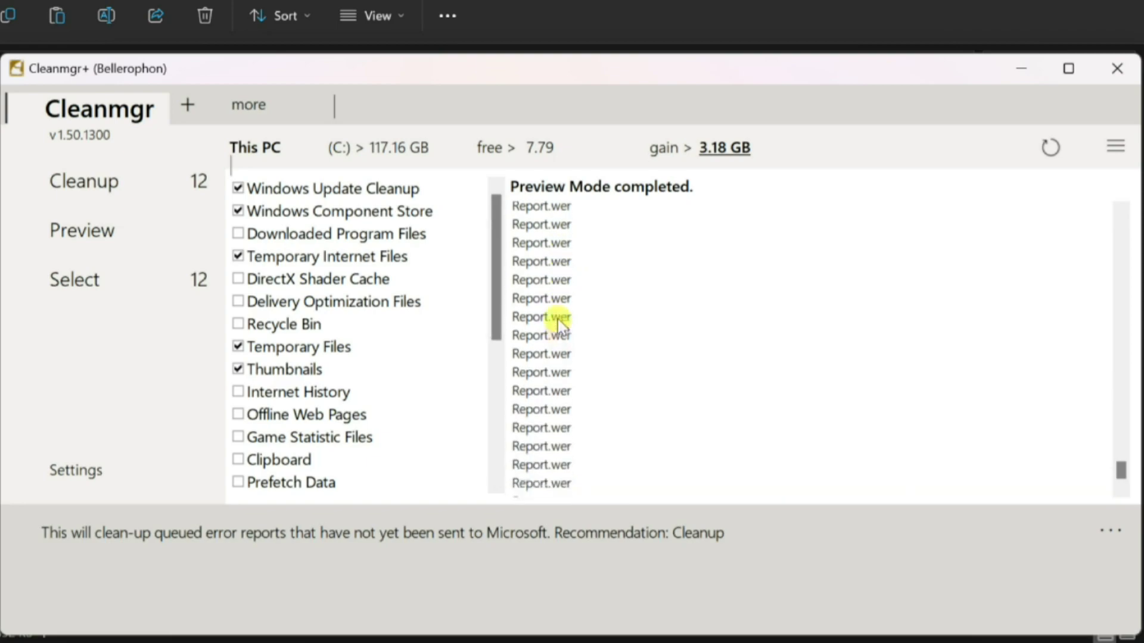
scroll(560, 325, up, 3)
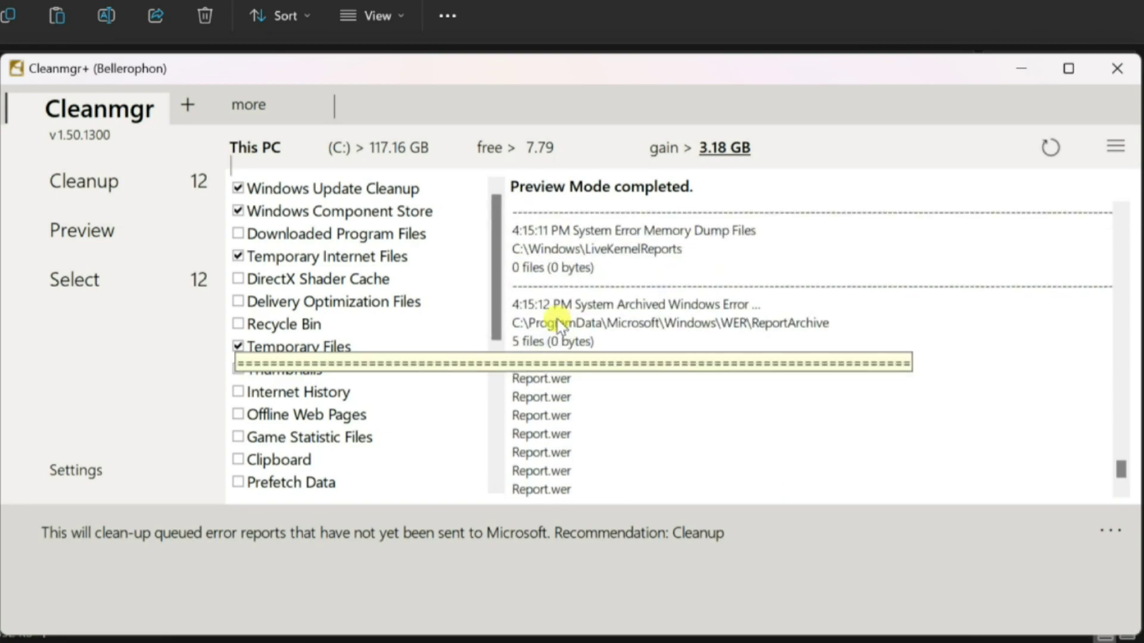
scroll(560, 325, up, 3)
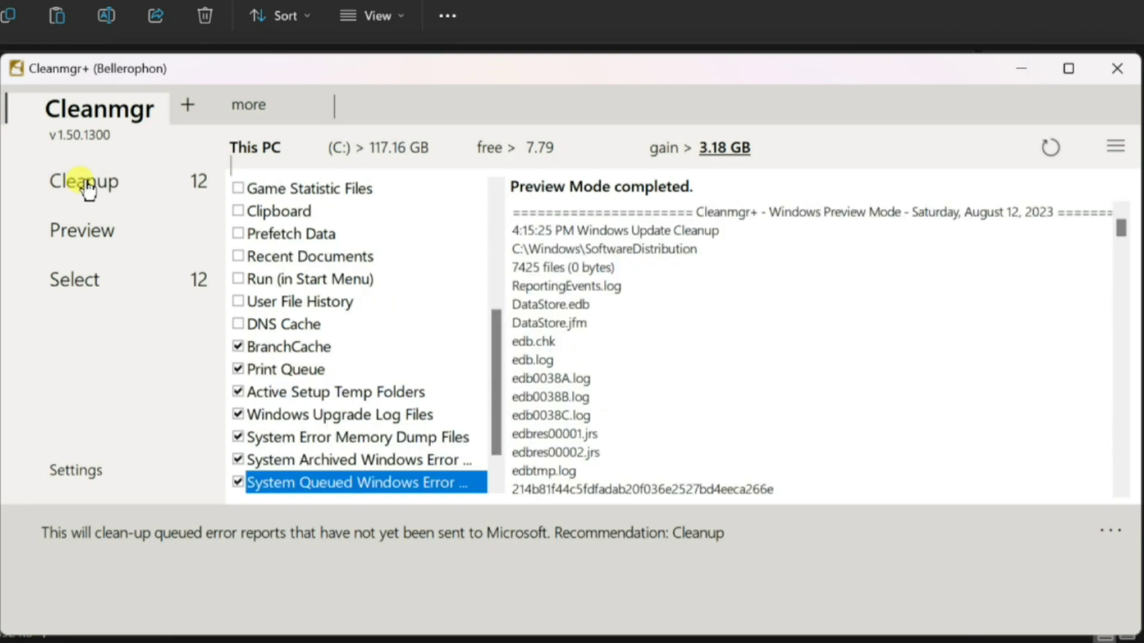
click(88, 188)
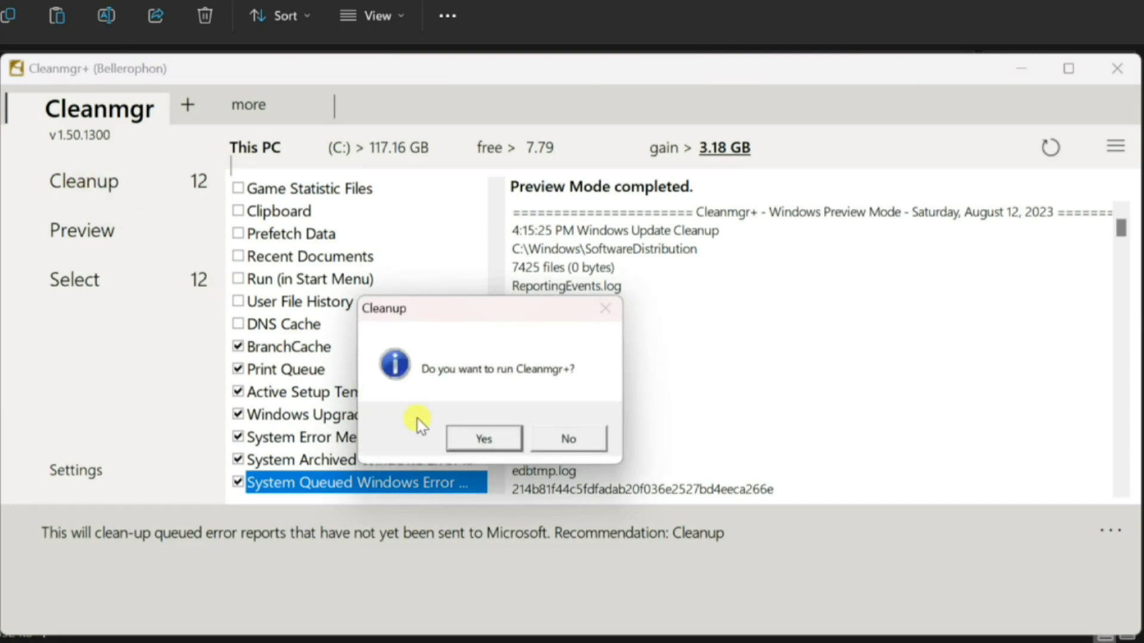
Confirm running Cleanmgr+ so cleanup begins with Windows Update Cleanup.
click(485, 439)
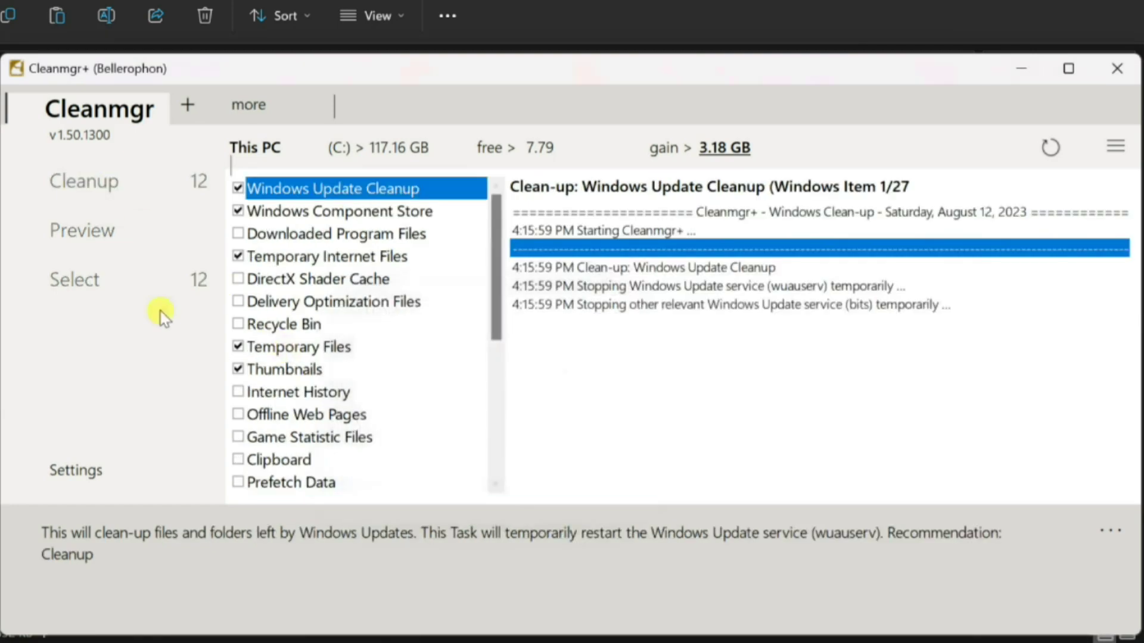